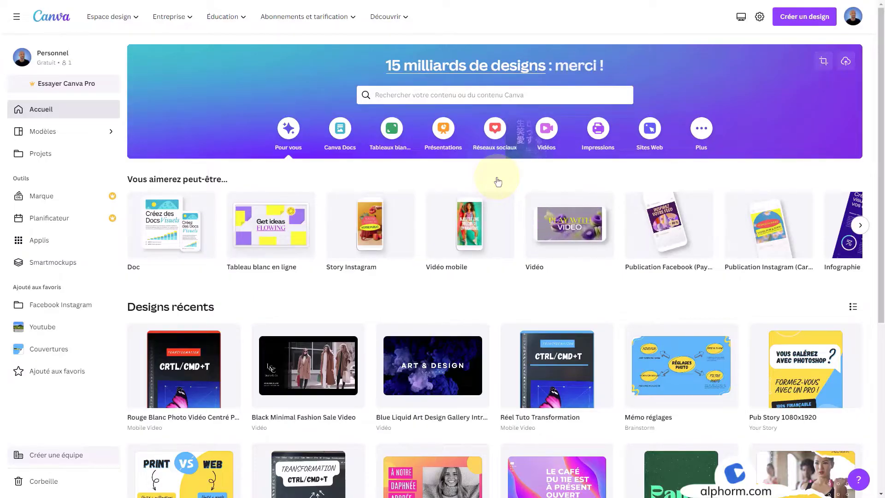
Create a blank 1920 × 1080 px video design
click(553, 131)
mouse_move(188, 218)
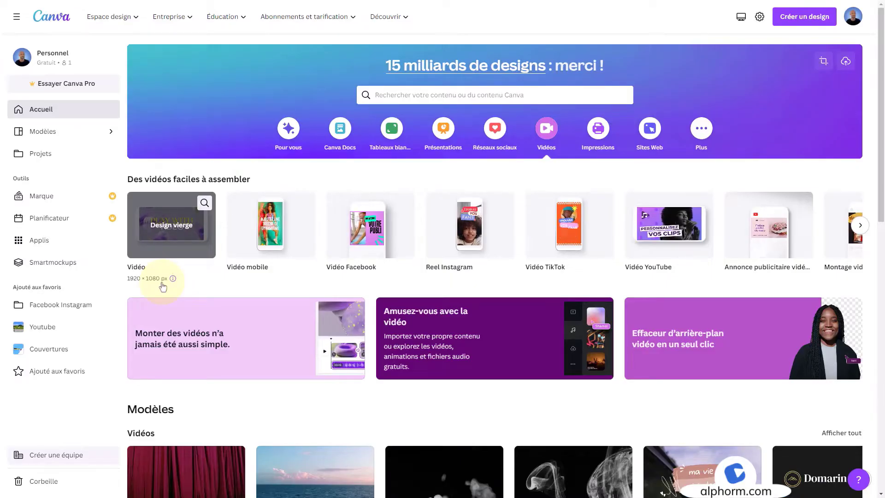
click(180, 231)
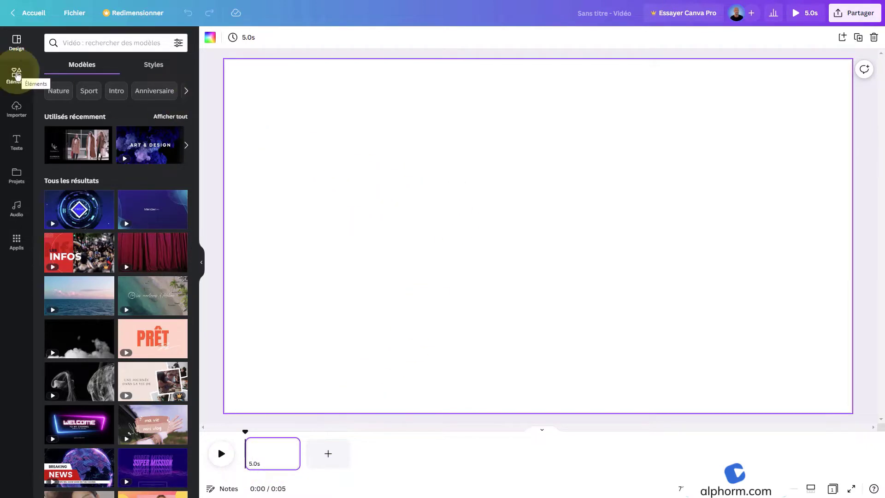
Browse the frame elements and place a horizontal brush-stroke frame near the centre of the blank page
click(16, 75)
click(70, 40)
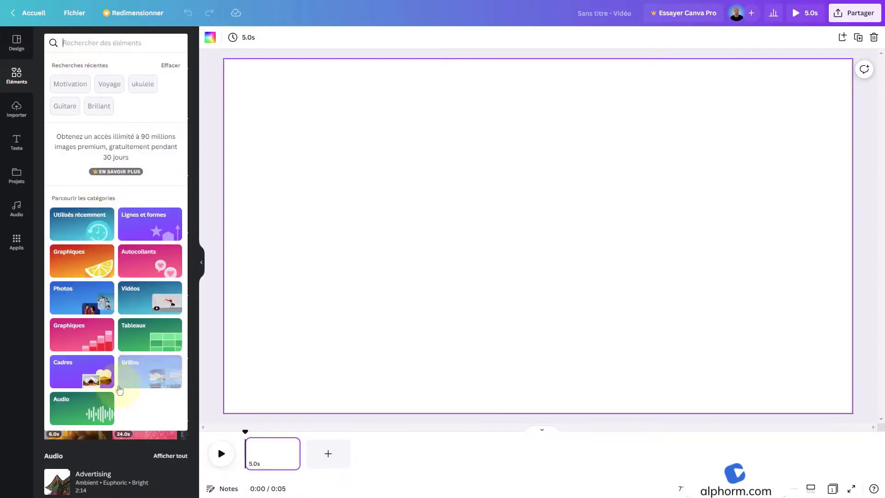
click(77, 373)
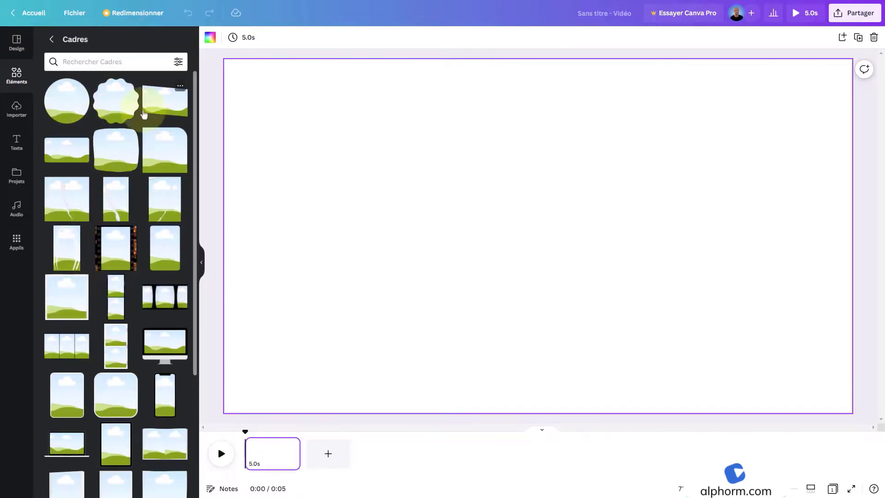
scroll(105, 228, down, 2)
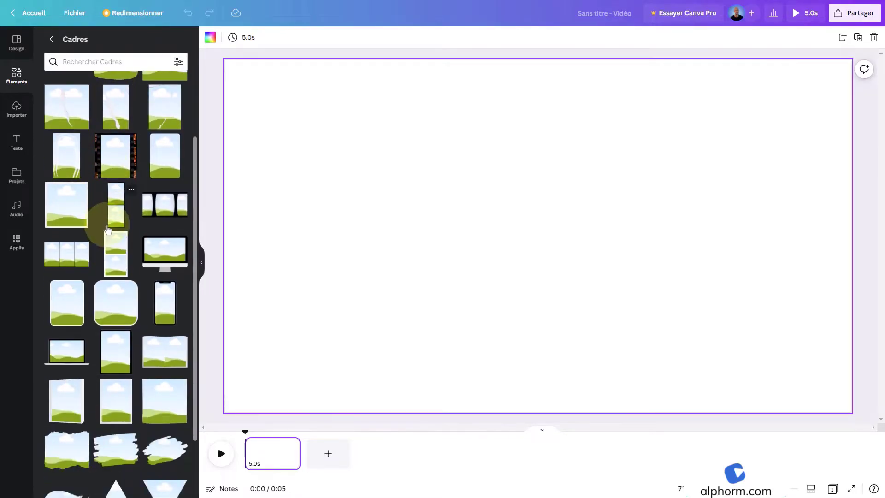
scroll(108, 229, down, 5)
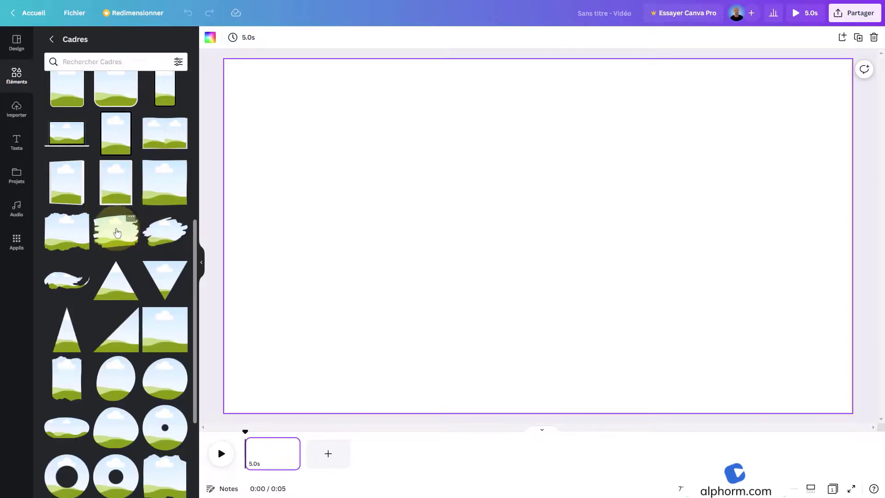
drag(117, 233, 437, 164)
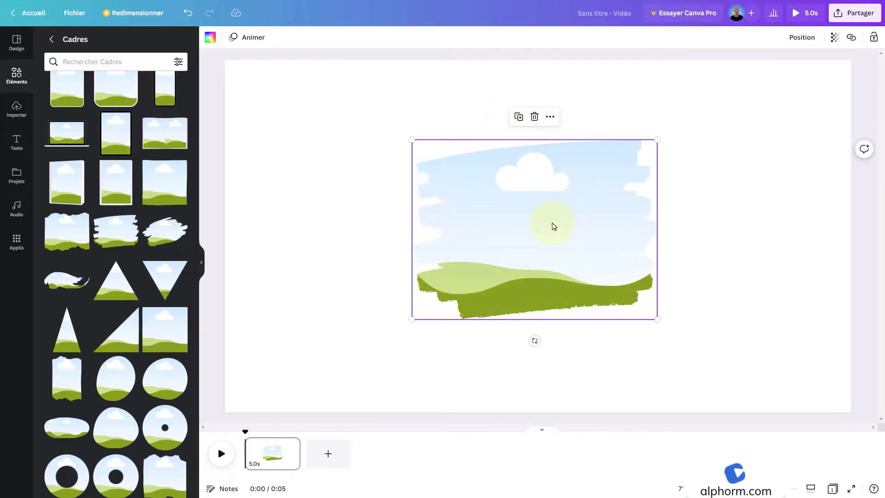
Find stock videos in the Nature category and fill the brush-stroke frame with the 36-second waterfall clip
click(15, 248)
click(93, 388)
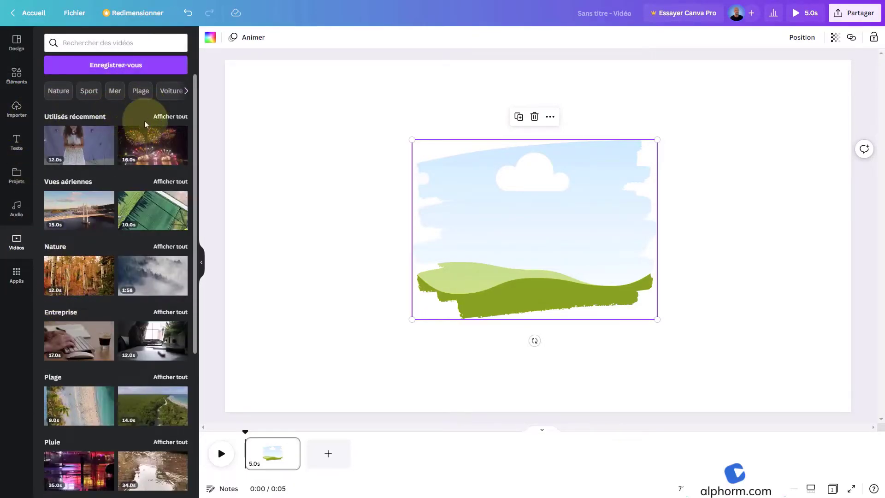
click(58, 91)
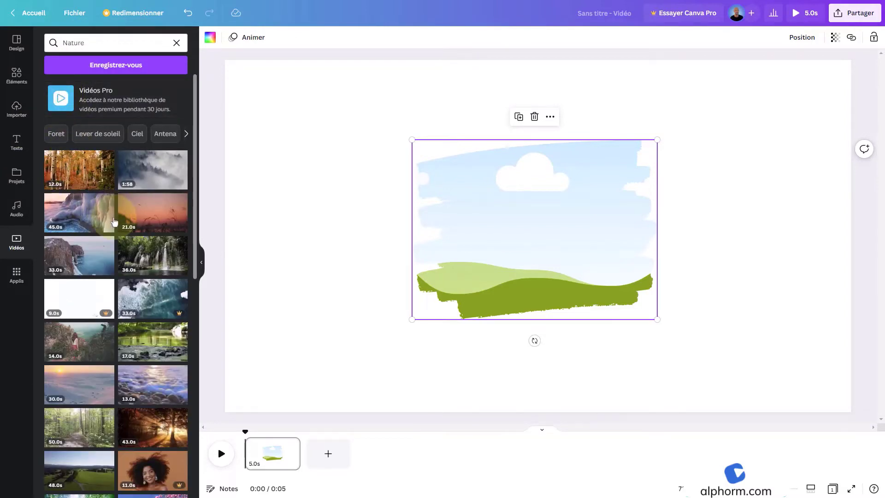
scroll(152, 216, down, 1)
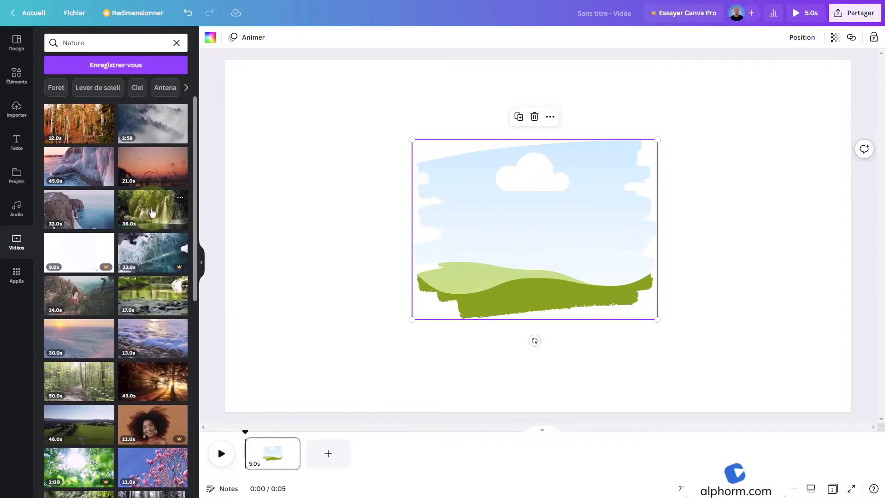
mouse_move(152, 210)
mouse_down()
mouse_move(481, 269)
mouse_move(452, 185)
mouse_move(495, 178)
mouse_move(498, 188)
mouse_up()
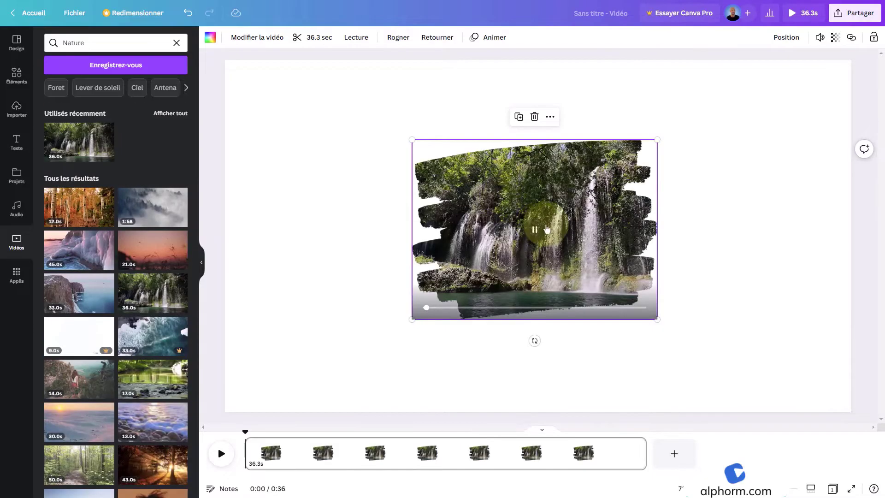
Pause the waterfall clip, enlarge it inside the brush-stroke frame and reposition it within the mask
click(387, 189)
click(535, 229)
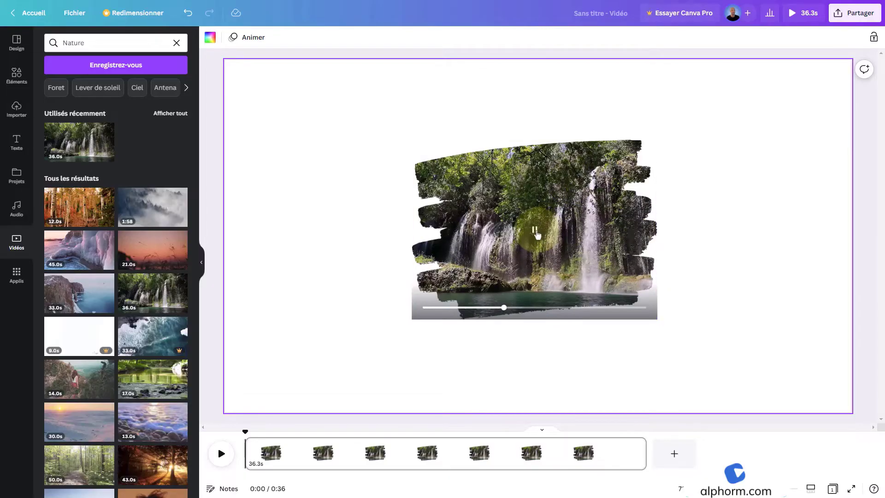
click(527, 192)
double_click(528, 191)
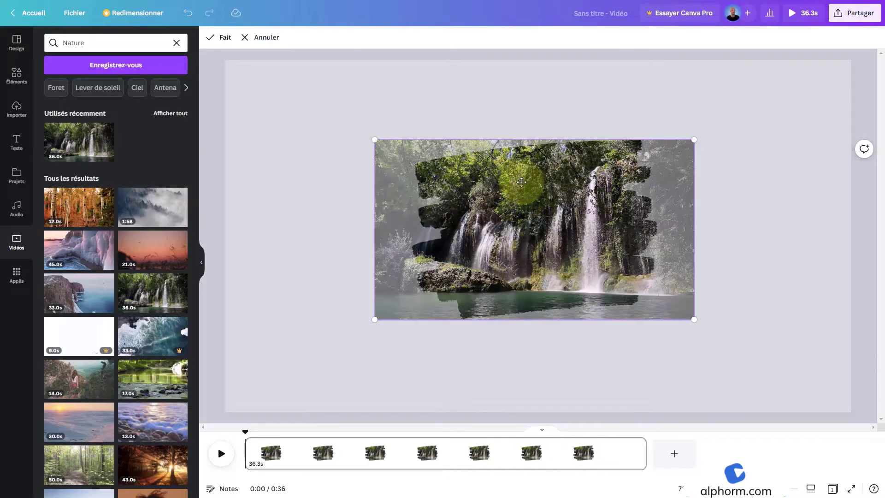
drag(375, 139, 336, 118)
drag(691, 322, 726, 337)
mouse_move(537, 231)
mouse_down()
mouse_move(562, 229)
mouse_move(520, 228)
mouse_move(533, 225)
mouse_move(521, 219)
mouse_move(528, 246)
mouse_move(551, 234)
mouse_up()
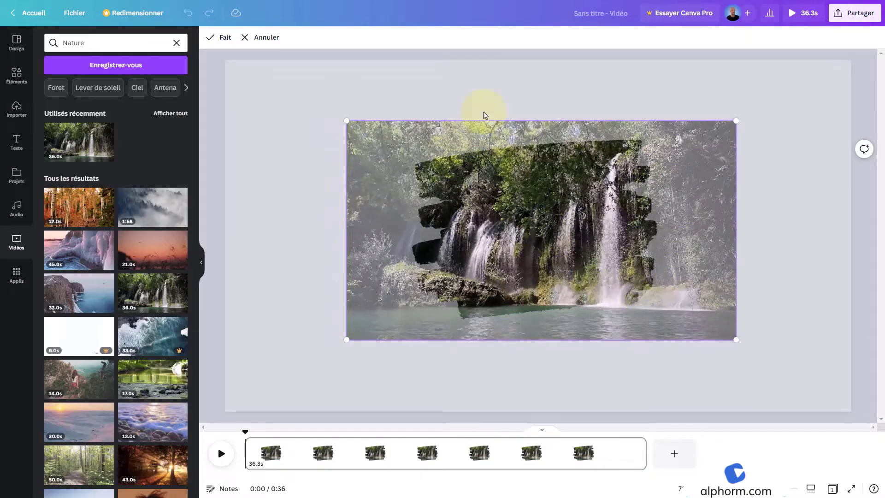
click(484, 115)
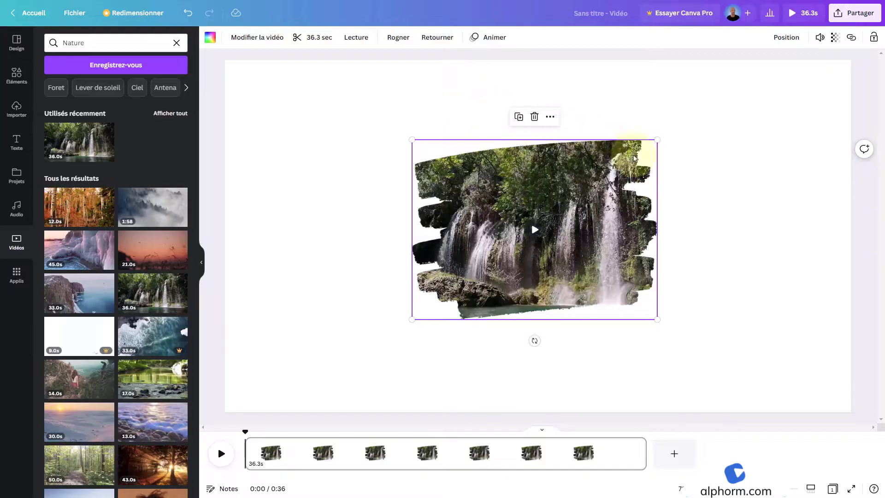
Preview the video design with the waterfall in its brush-stroke frame, and close the preview
click(783, 64)
click(802, 14)
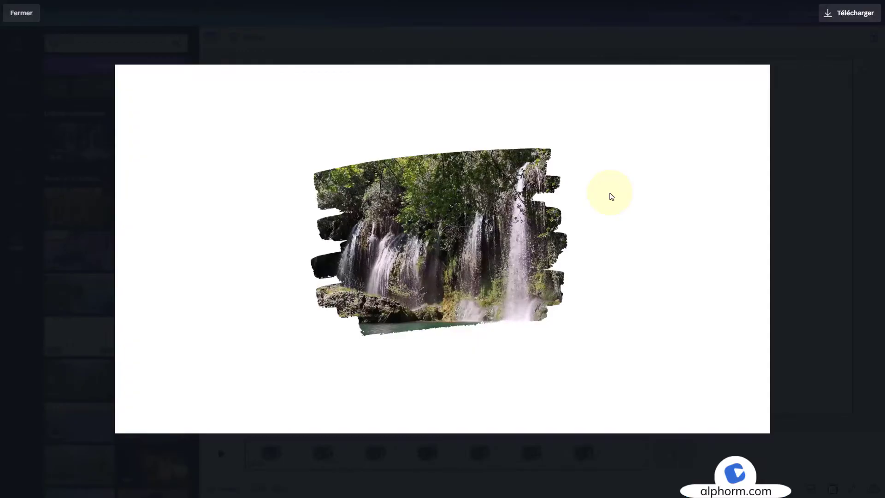
key(Escape)
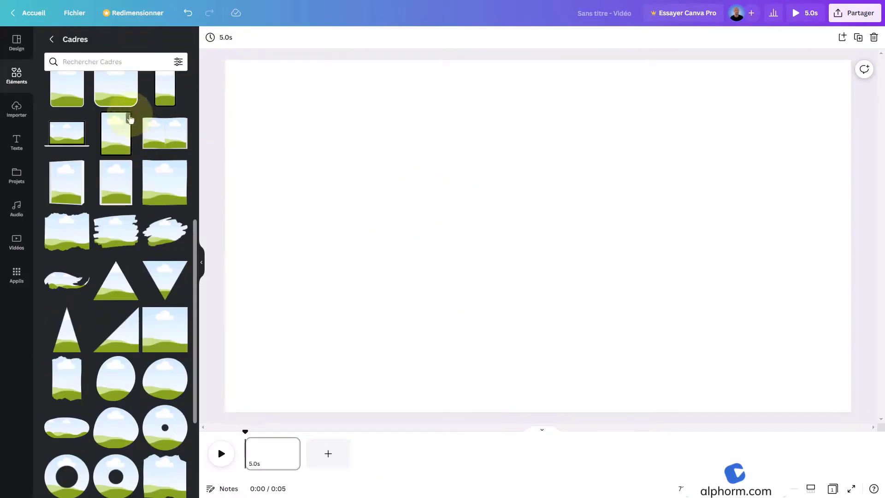
Look through the letter and shape frames and place a circular frame with a coloured border on the empty page
scroll(103, 211, down, 6)
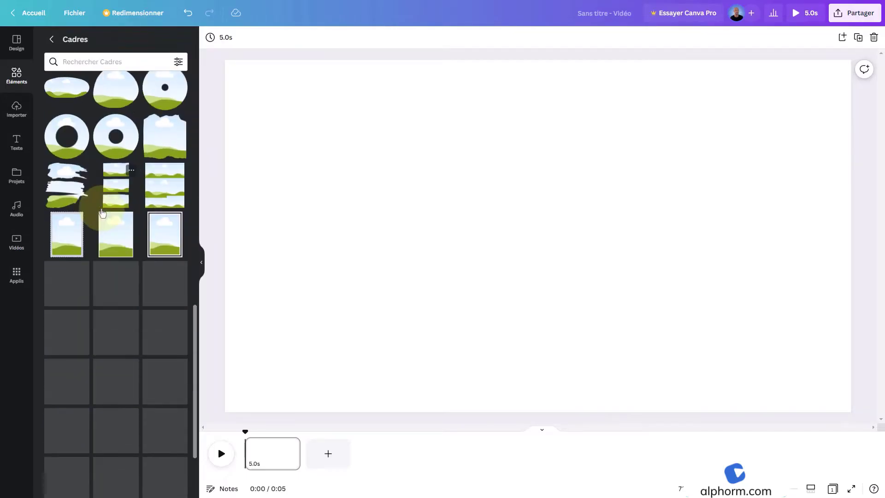
scroll(103, 211, down, 7)
scroll(102, 213, down, 1)
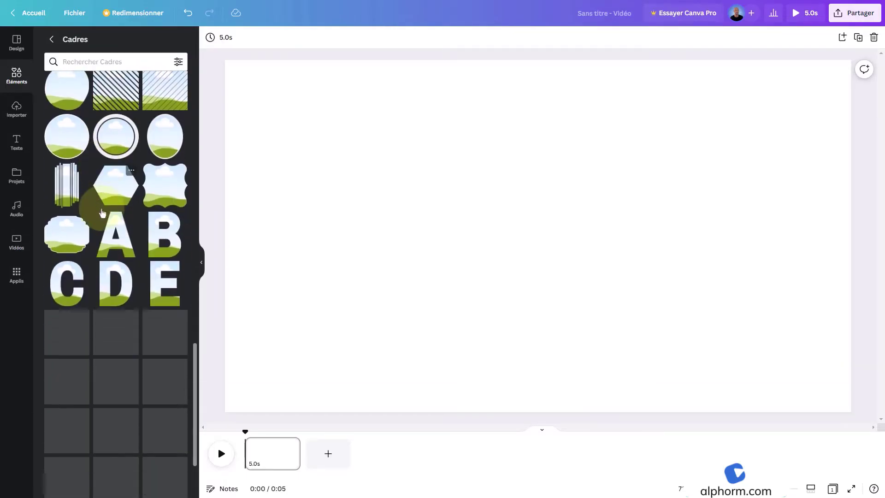
scroll(122, 239, down, 13)
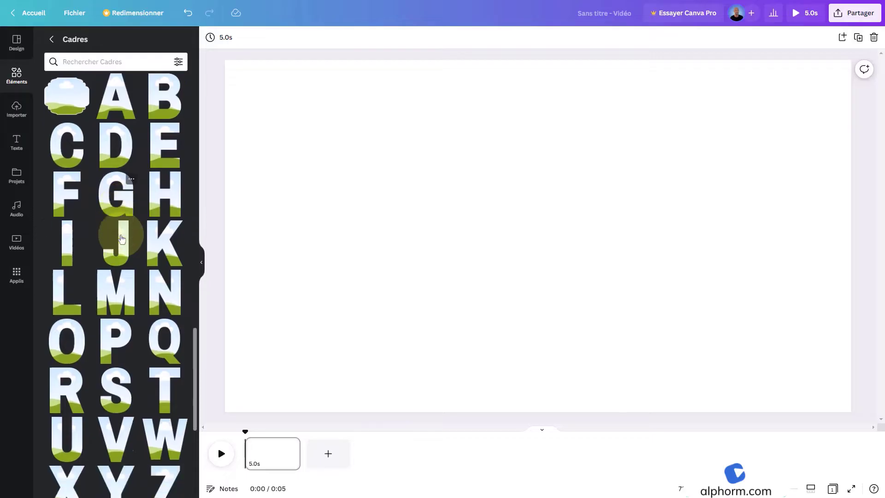
scroll(122, 238, down, 6)
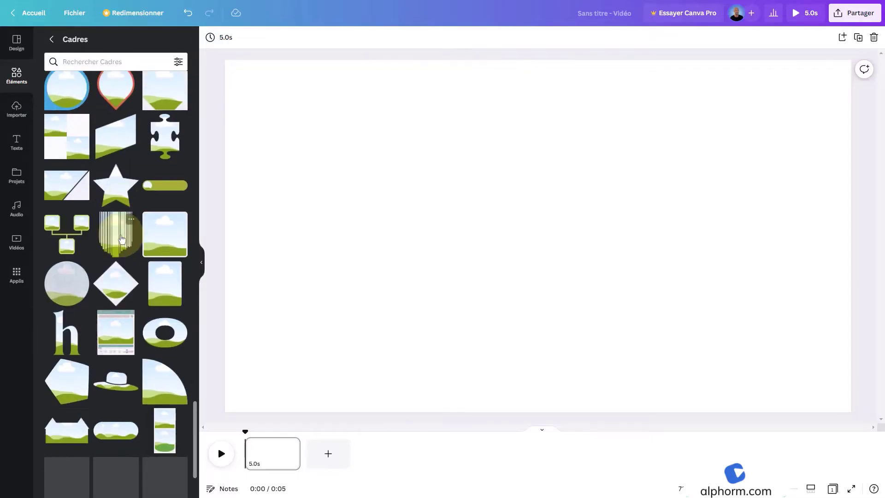
scroll(122, 239, down, 2)
scroll(121, 238, down, 8)
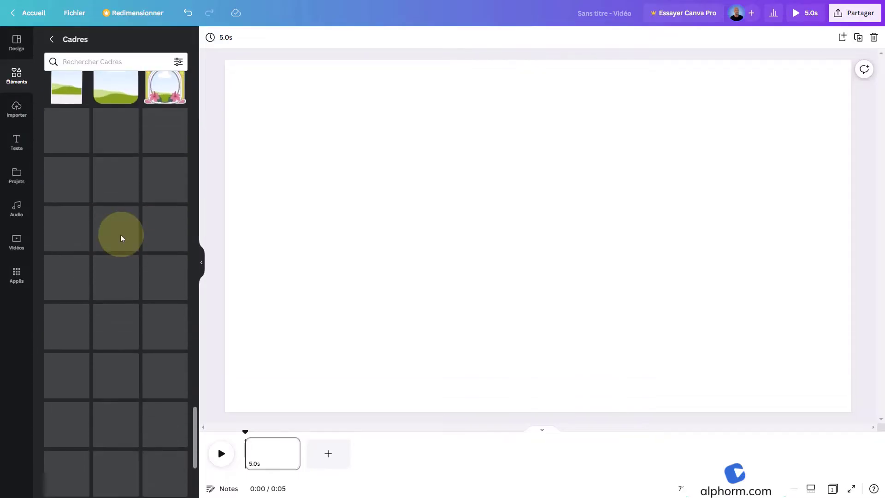
scroll(125, 242, down, 5)
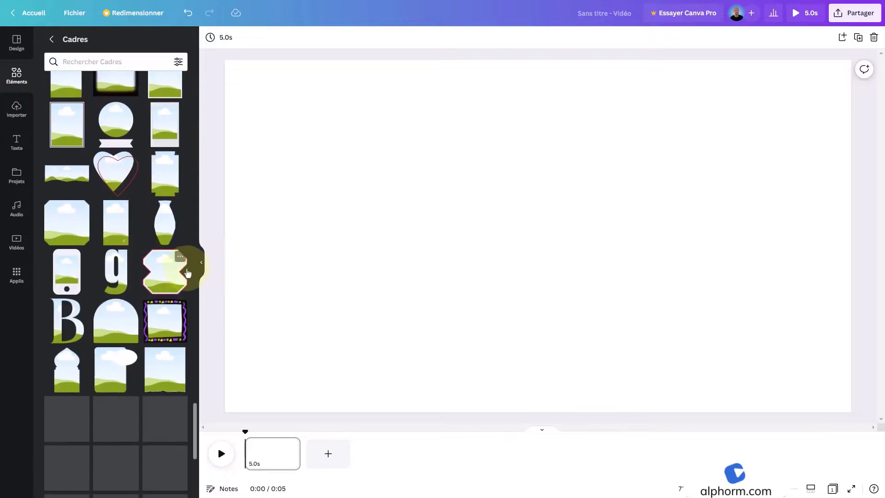
drag(105, 421, 417, 186)
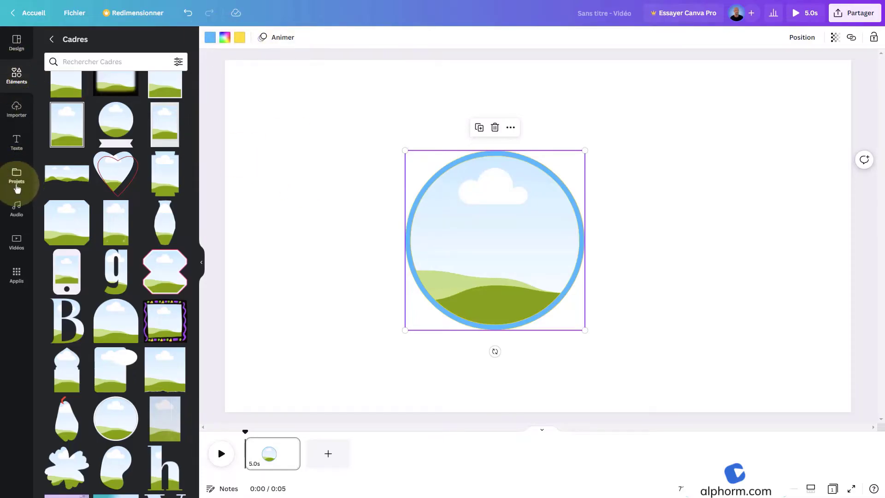
Find stock videos for "Ciel" and fill the circular frame with the 28-second clip of the sun among clouds
click(18, 243)
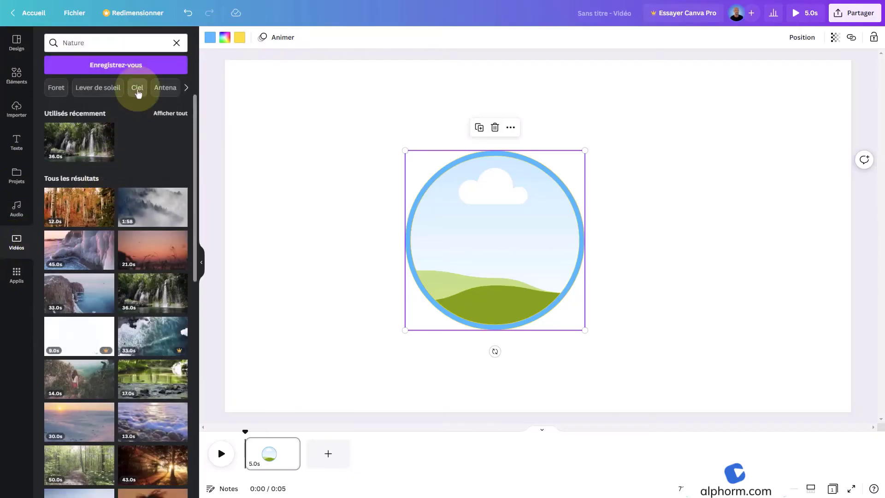
click(138, 87)
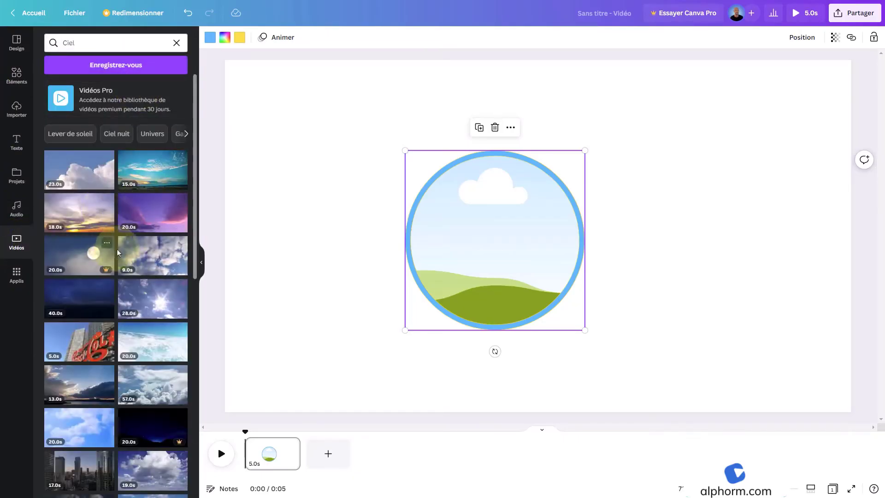
drag(148, 297, 457, 196)
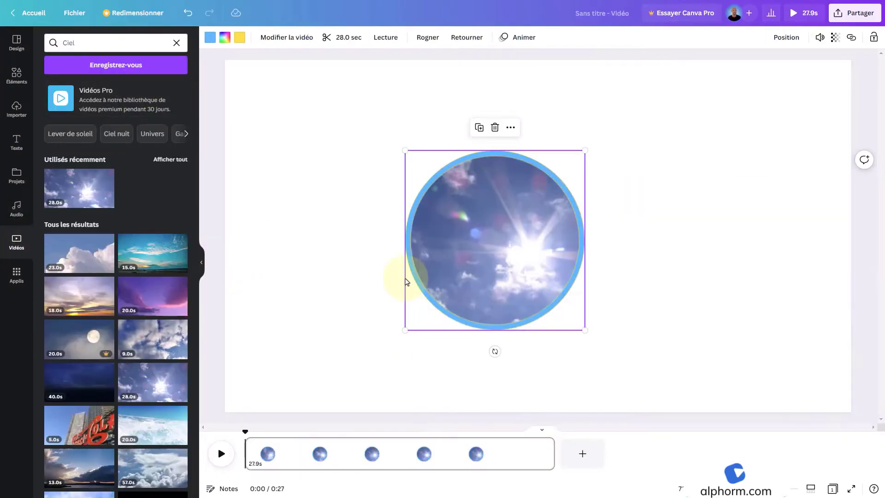
mouse_move(503, 244)
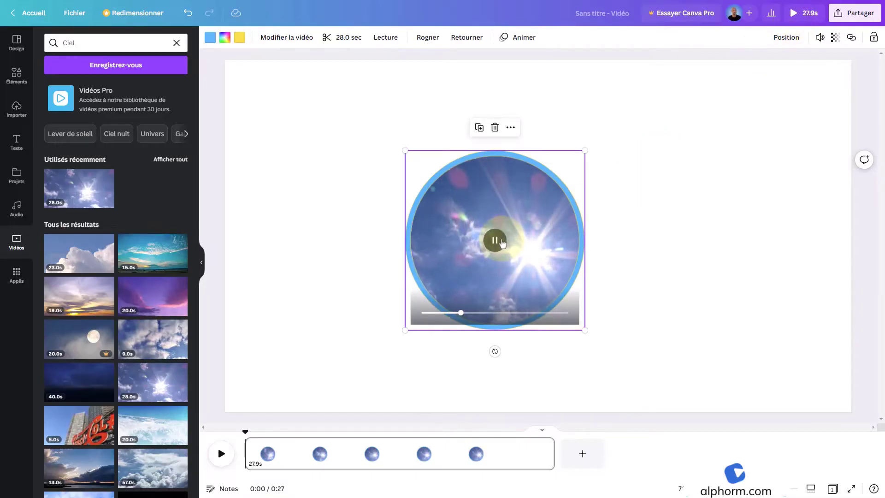
Undo filling the circular frame with the sky video and delete the frame from the page
key(ctrl+z)
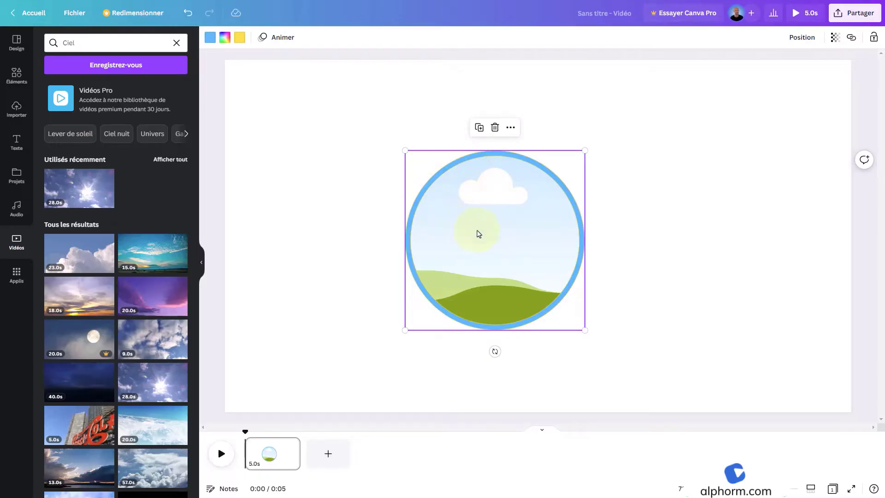
key(Delete)
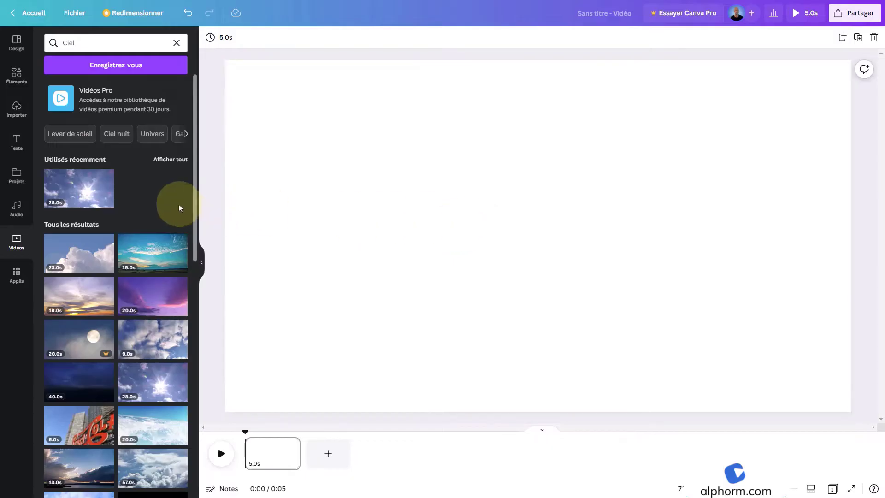
Return to the frame library and examine the colour and orientation filters available for frames
click(17, 75)
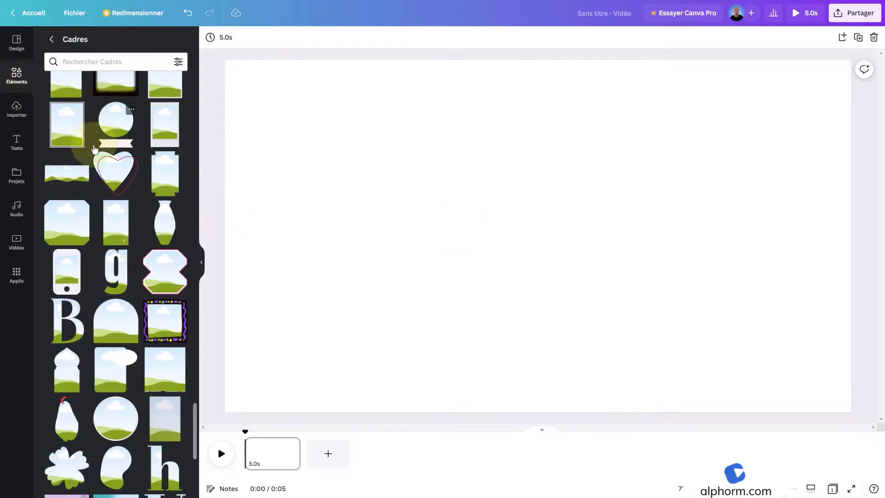
scroll(89, 171, up, 8)
click(178, 61)
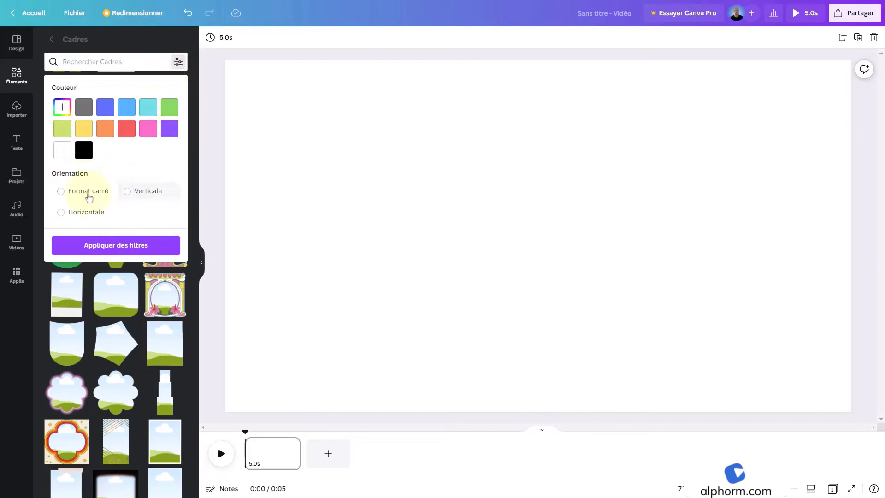
click(48, 44)
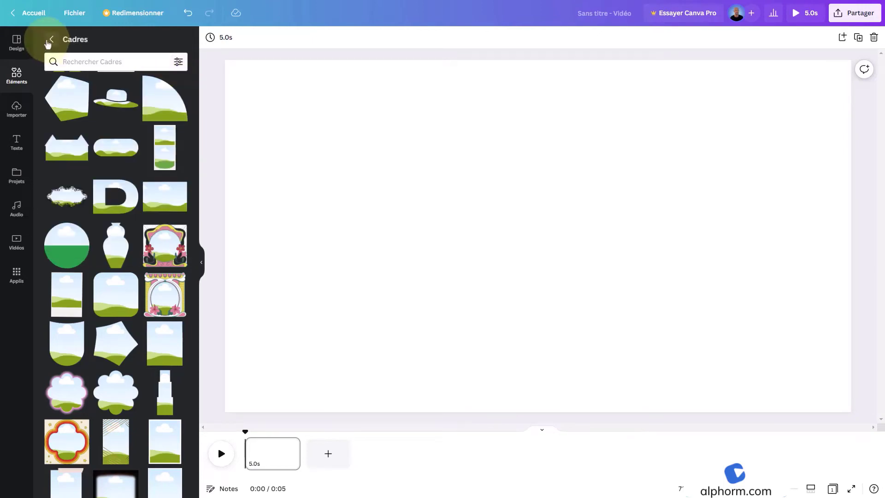
Leave the frame library and open the complete collection of grids among the elements
click(54, 41)
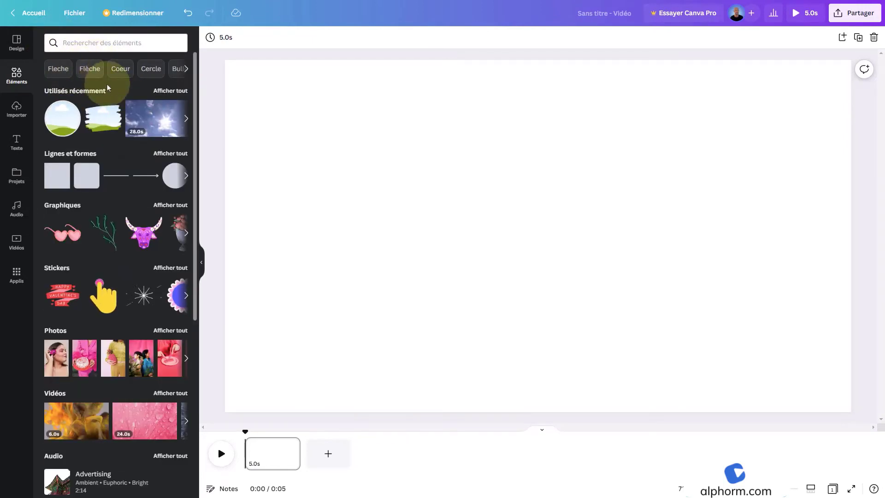
click(70, 43)
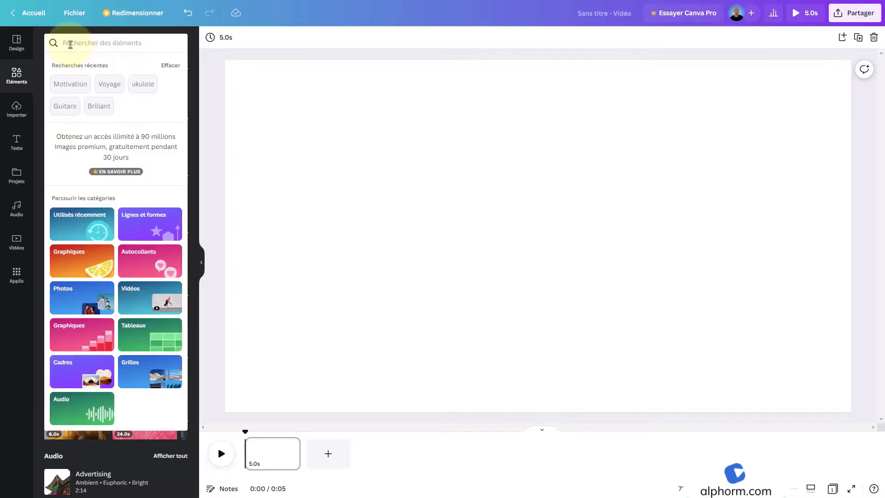
click(71, 45)
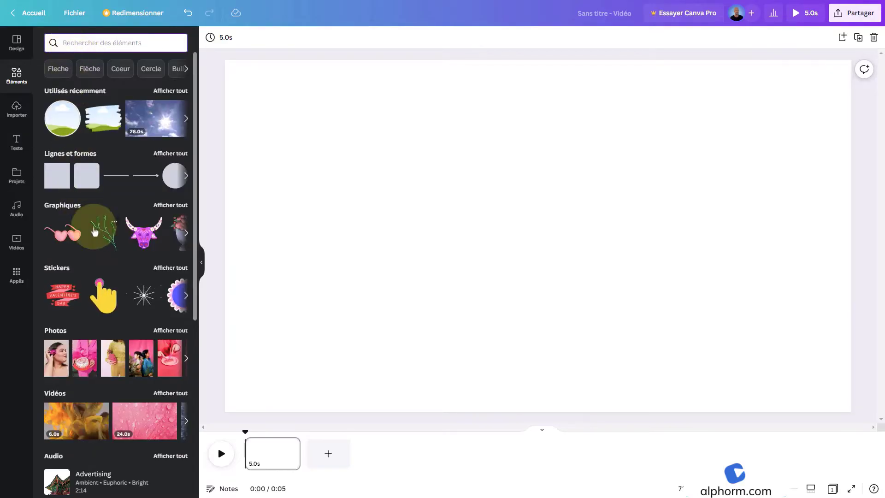
scroll(94, 230, down, 10)
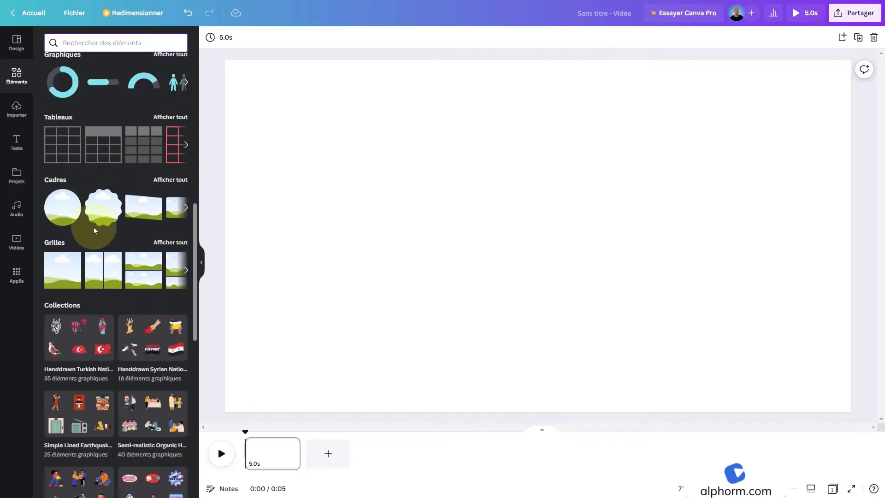
scroll(93, 227, up, 1)
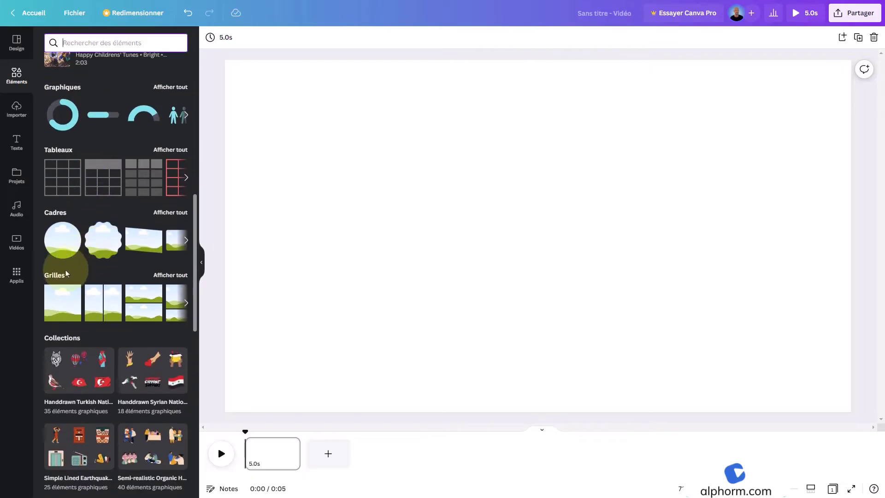
click(180, 277)
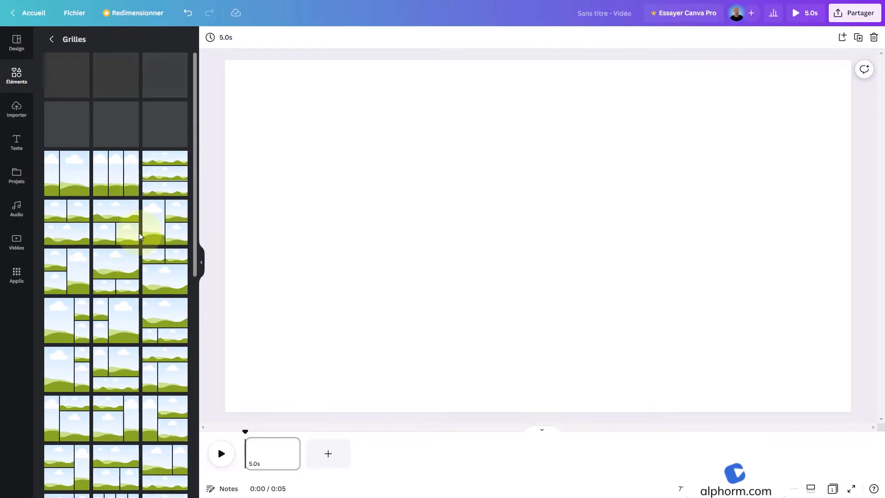
Place the single-cell grid on the page and fill it with the 49-second "Plage" stock video of a woman walking along the shore
click(65, 81)
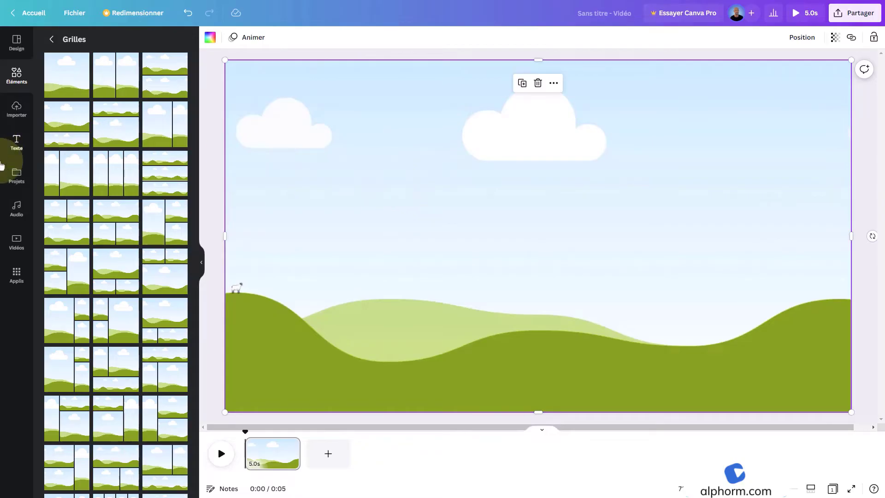
click(14, 253)
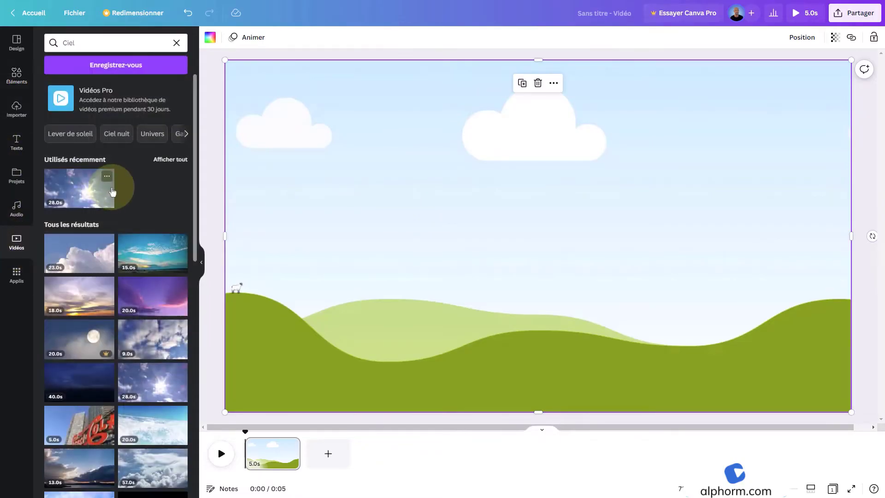
click(78, 133)
click(120, 133)
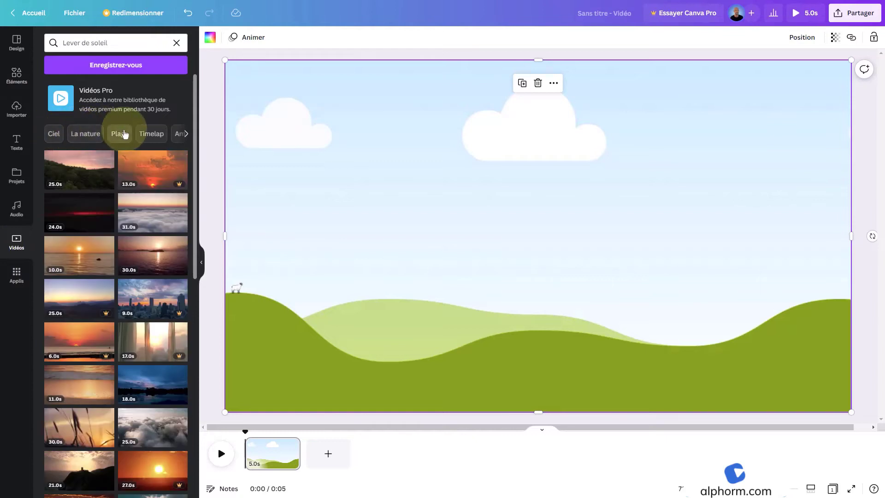
drag(150, 341, 324, 287)
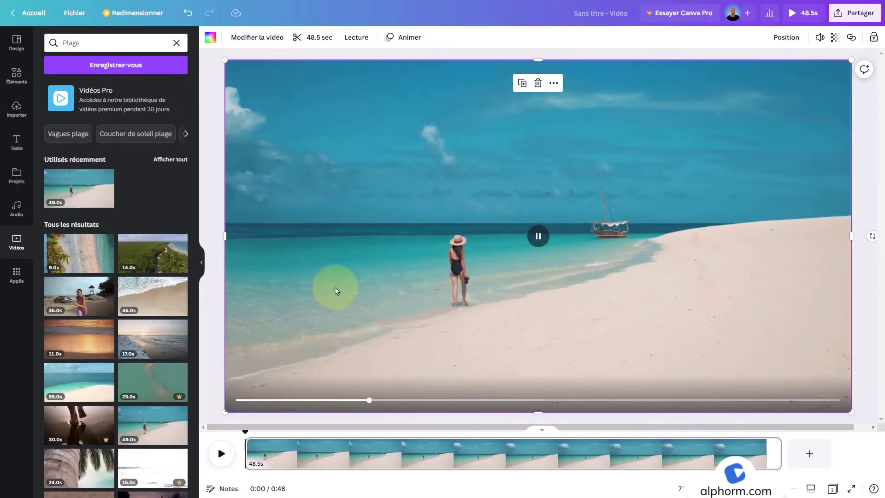
Pause the beach video and delete the whole grid along with it
click(539, 236)
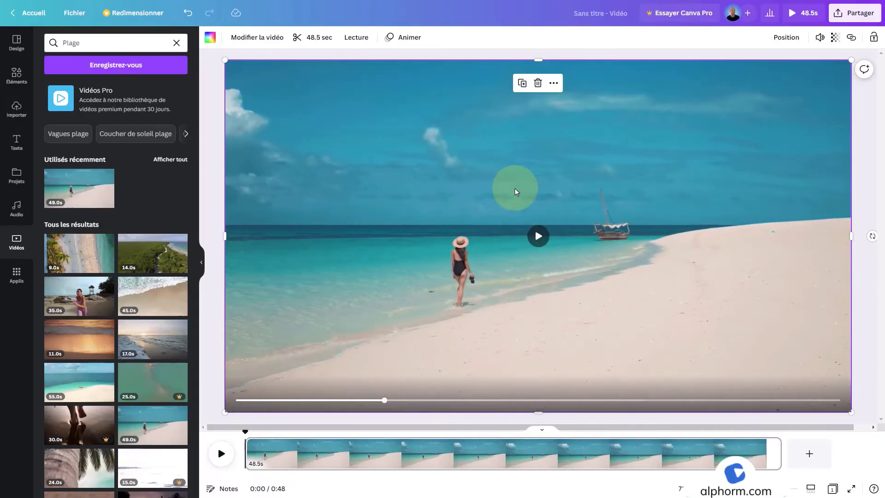
click(537, 83)
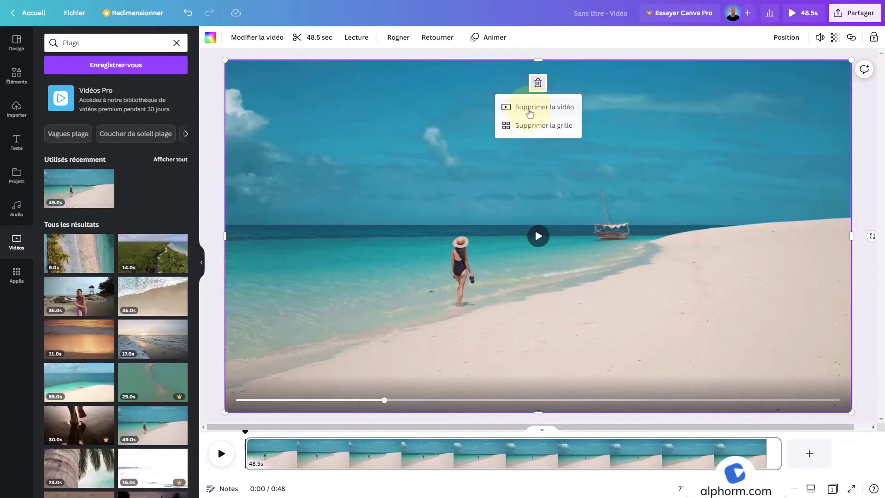
click(528, 132)
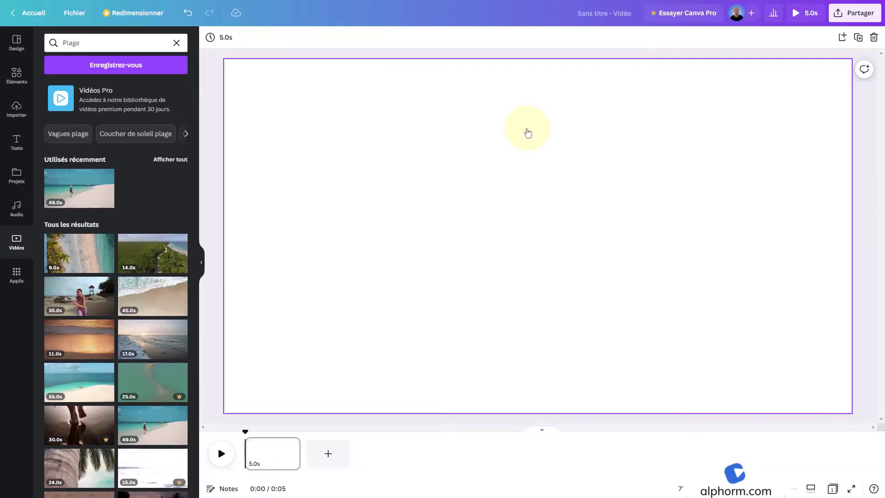
Place the three-cell grid with one wide cell above two equal cells on the empty page
click(13, 76)
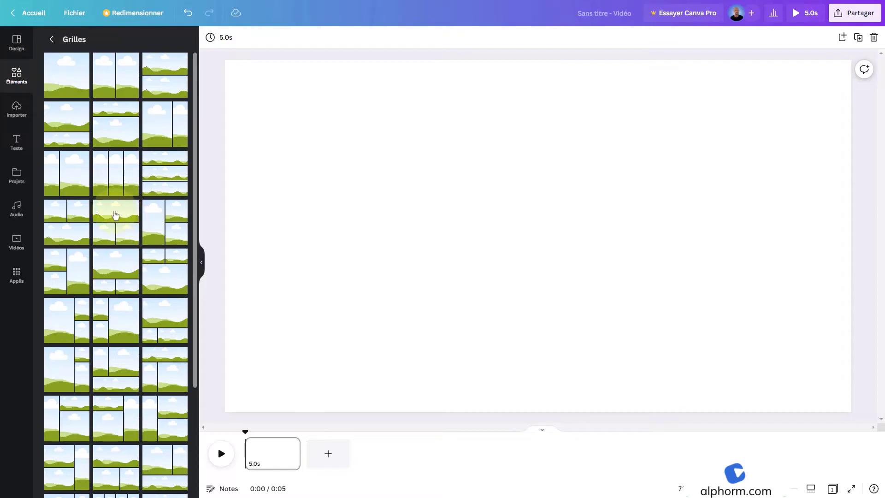
drag(148, 191, 361, 73)
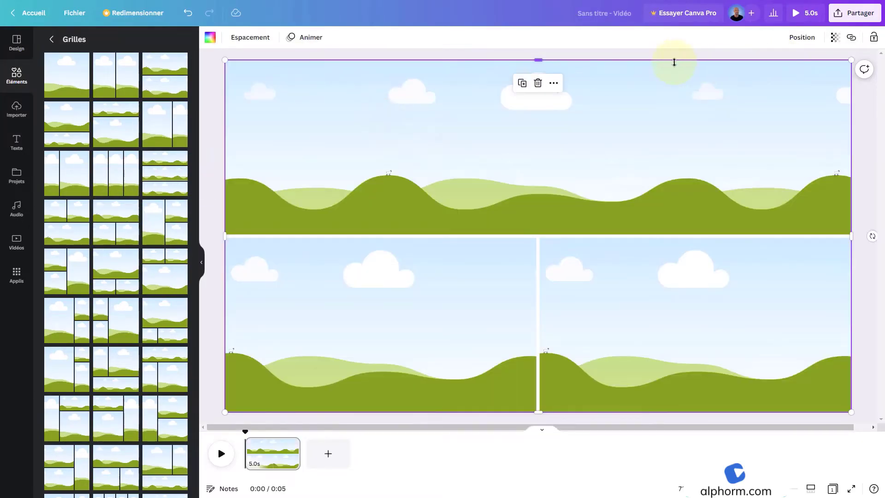
Fill the wide cell with the 35-second runner video and the lower cells with the 45-second waves and 14-second coastal forest clips, and preview the result
click(16, 240)
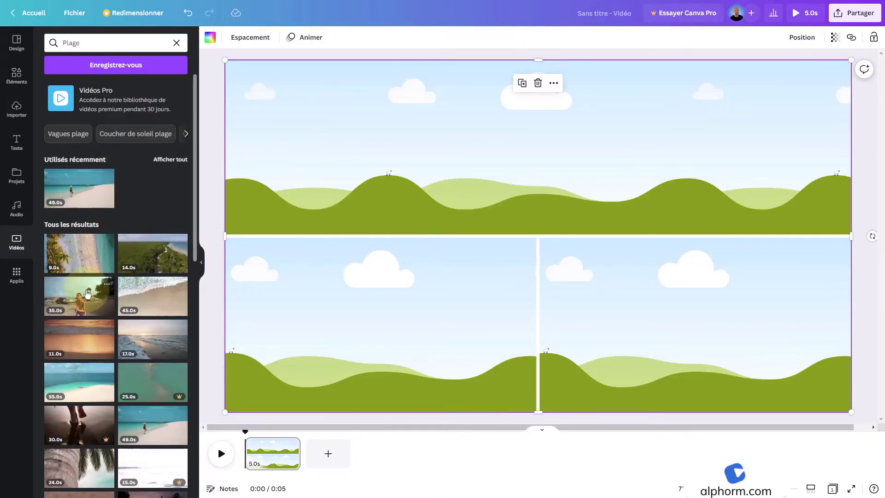
drag(79, 296, 375, 171)
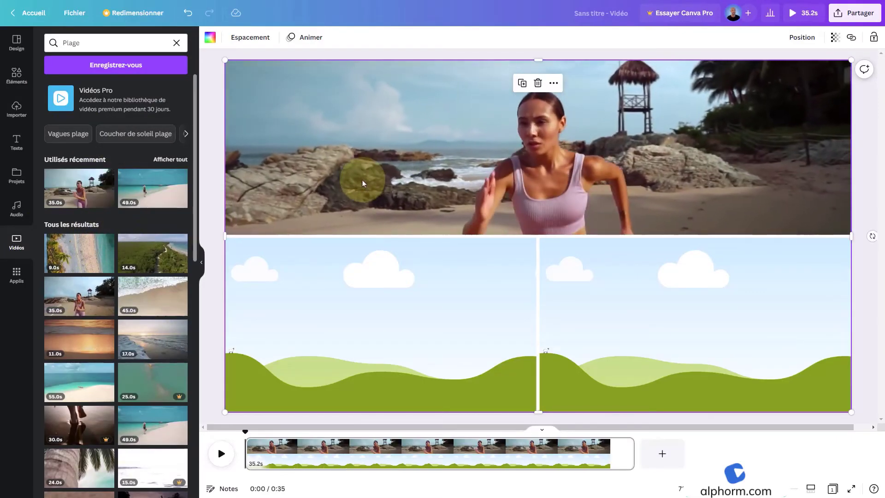
drag(145, 297, 332, 257)
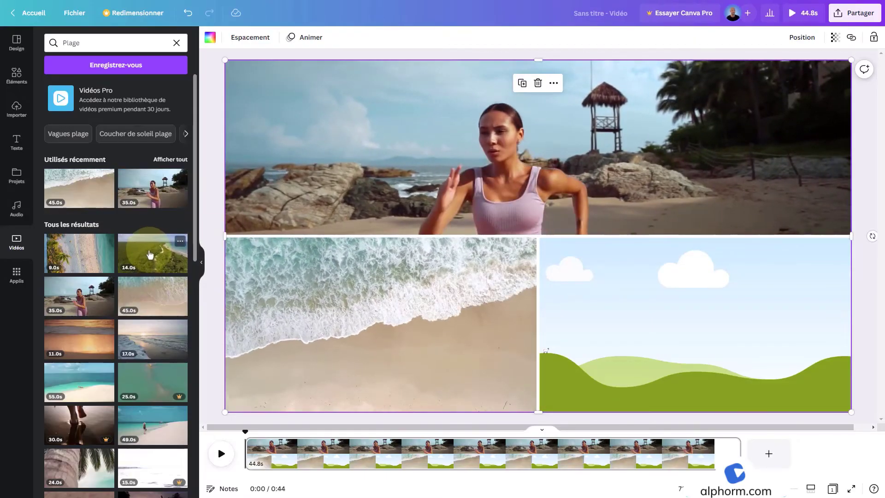
drag(152, 252, 606, 322)
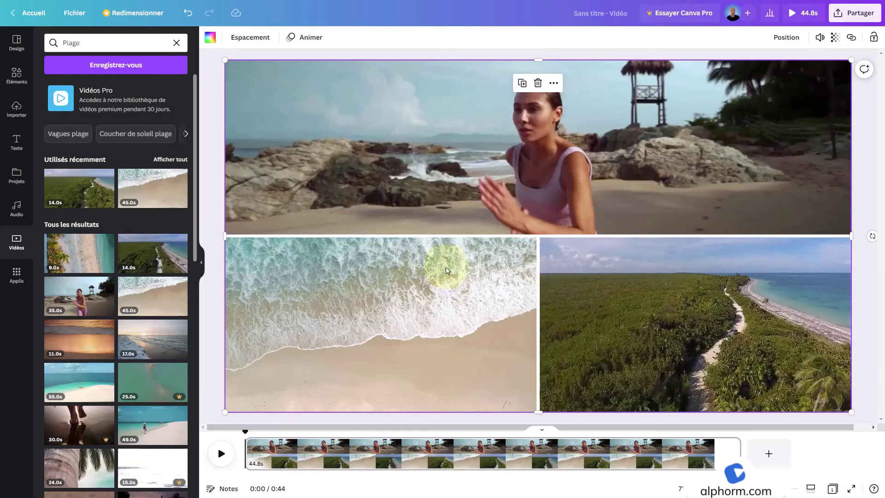
click(808, 14)
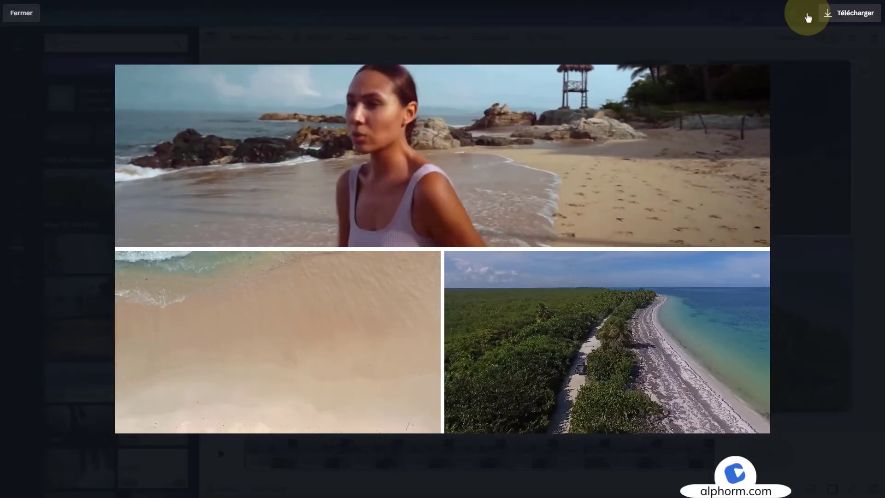
key(Escape)
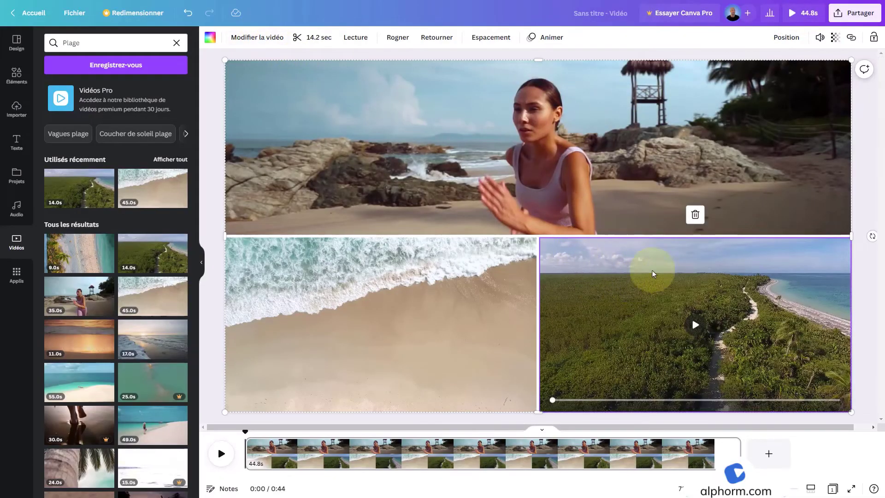
Increase the spacing between the three video cells of the grid
click(483, 295)
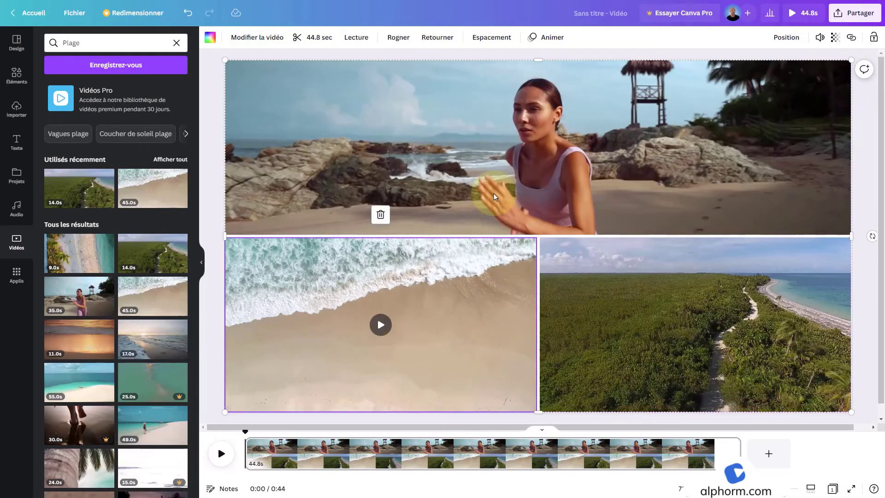
click(238, 146)
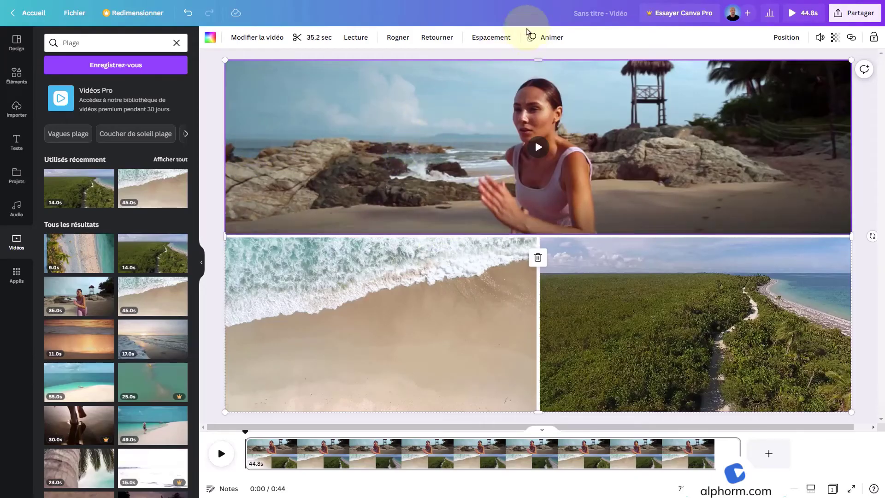
click(493, 38)
mouse_move(484, 74)
mouse_down()
mouse_move(503, 87)
mouse_move(484, 75)
mouse_up()
click(213, 68)
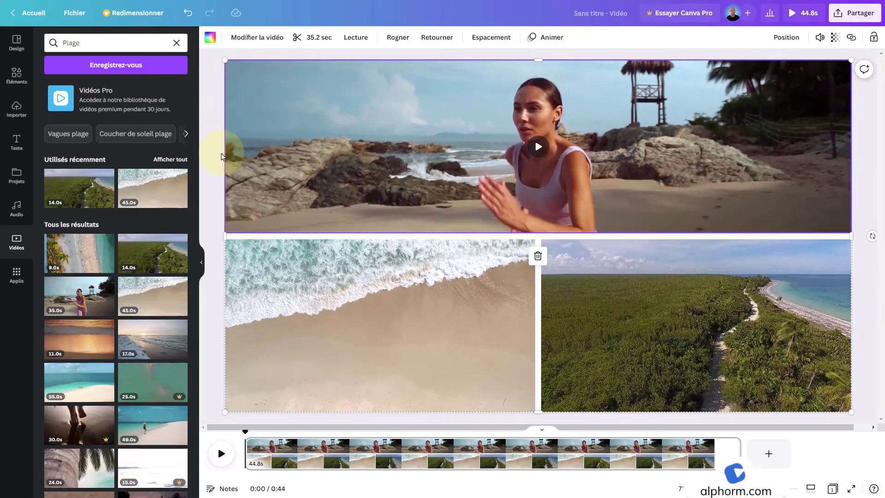
click(486, 134)
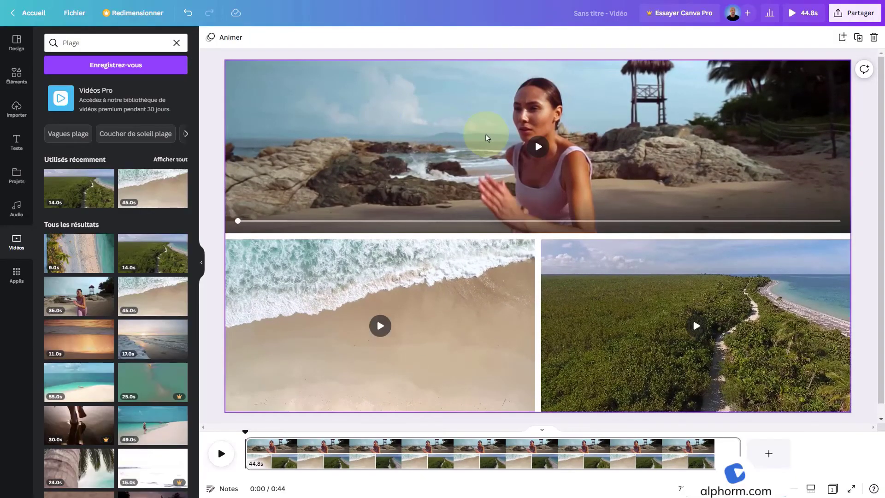